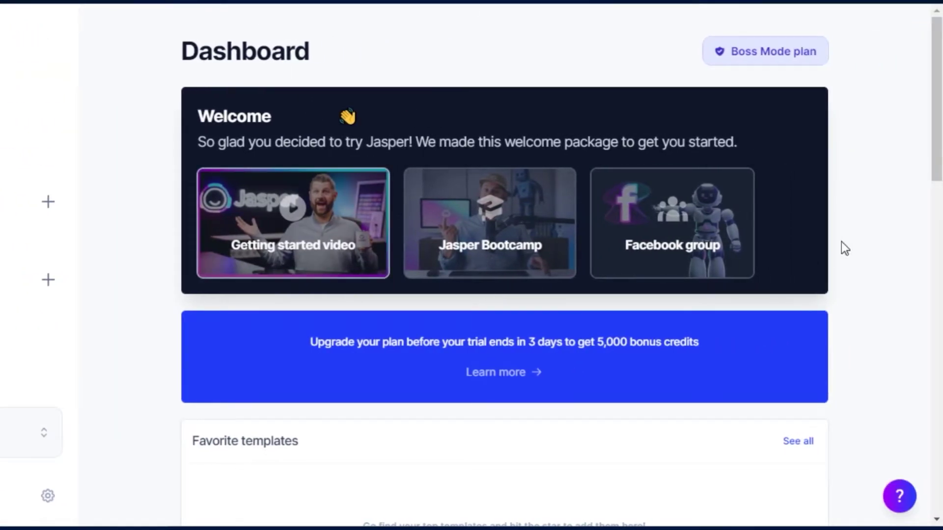
Step: Scroll the Dashboard, then go to the Templates library
{"action": "scroll", "coordinate": [506, 270], "scroll_direction": "down", "scroll_amount": 10}
{"action": "scroll", "coordinate": [506, 270], "scroll_direction": "up", "scroll_amount": 10}
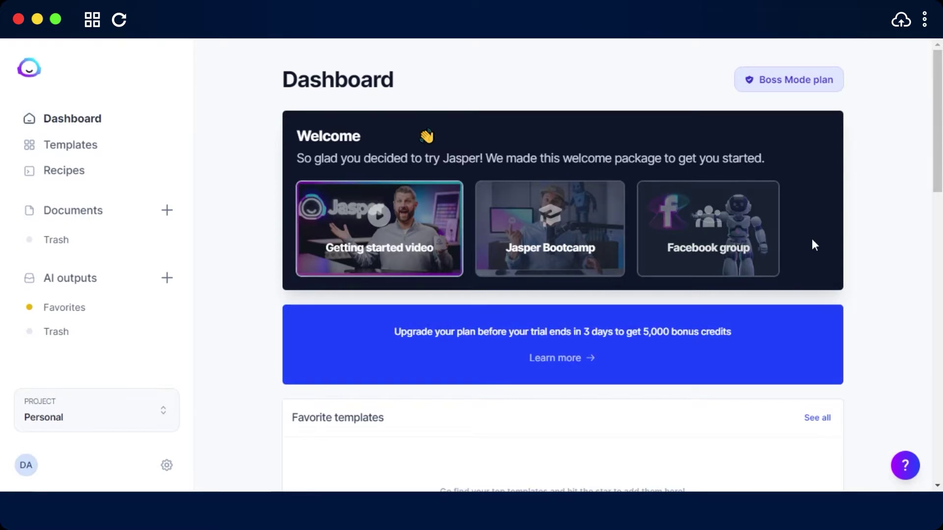
{"action": "scroll", "coordinate": [593, 114], "scroll_direction": "down", "scroll_amount": 1}
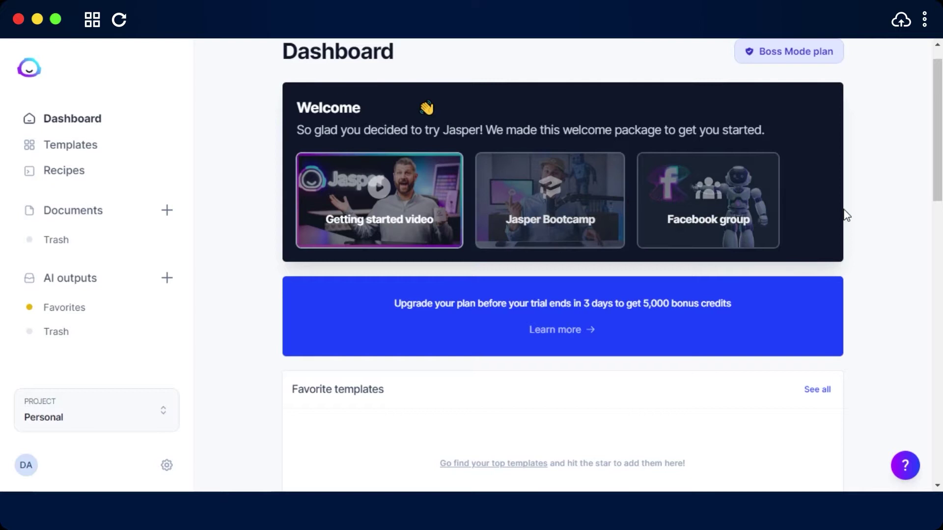
{"action": "scroll", "coordinate": [525, 187], "scroll_direction": "down", "scroll_amount": 10}
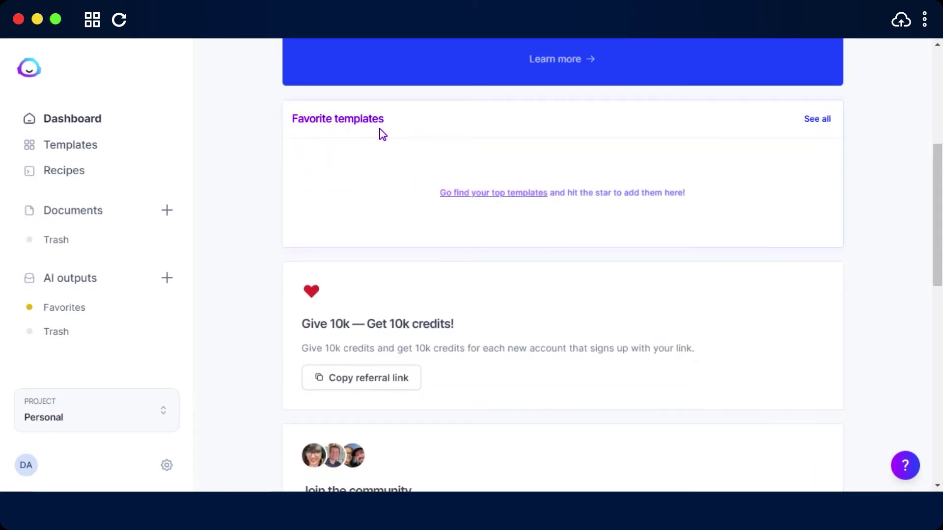
{"action": "left_click", "coordinate": [94, 152]}
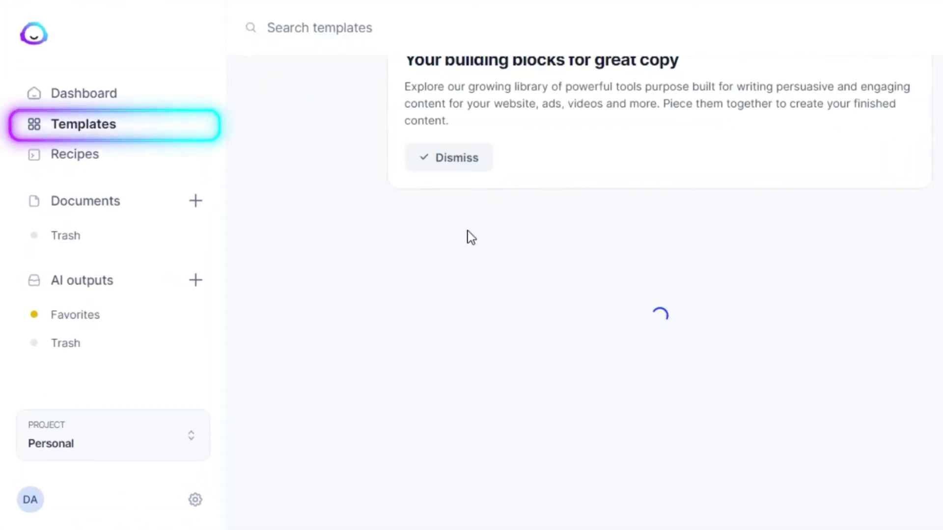
Step: Star the Product Description template as a favorite and return to the Dashboard
{"action": "scroll", "coordinate": [563, 295], "scroll_direction": "down", "scroll_amount": 10}
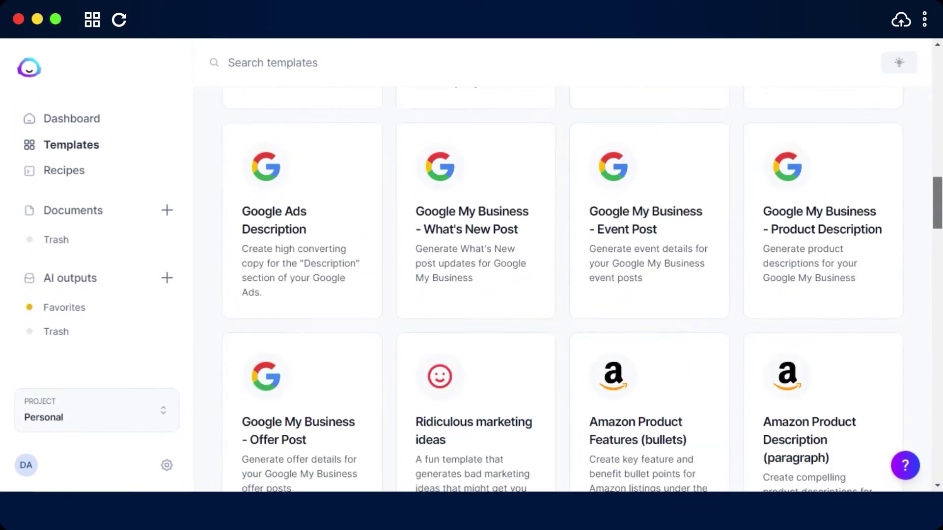
{"action": "scroll", "coordinate": [563, 294], "scroll_direction": "down", "scroll_amount": 15}
{"action": "scroll", "coordinate": [562, 295], "scroll_direction": "up", "scroll_amount": 15}
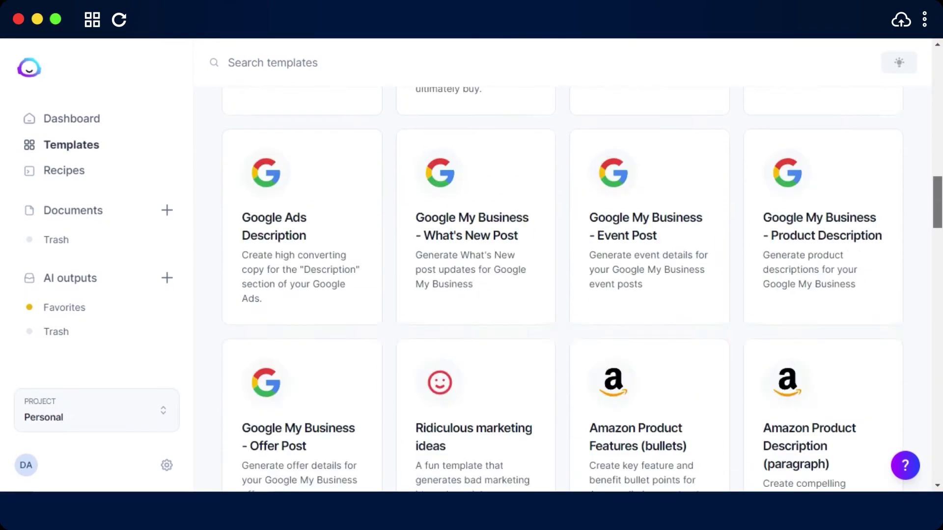
{"action": "scroll", "coordinate": [785, 42], "scroll_direction": "up", "scroll_amount": 15}
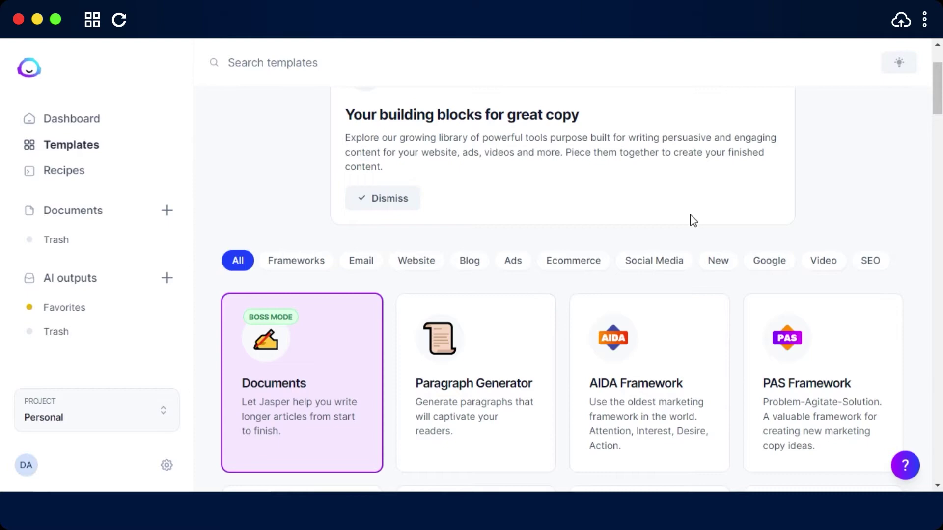
{"action": "scroll", "coordinate": [472, 225], "scroll_direction": "down", "scroll_amount": 7}
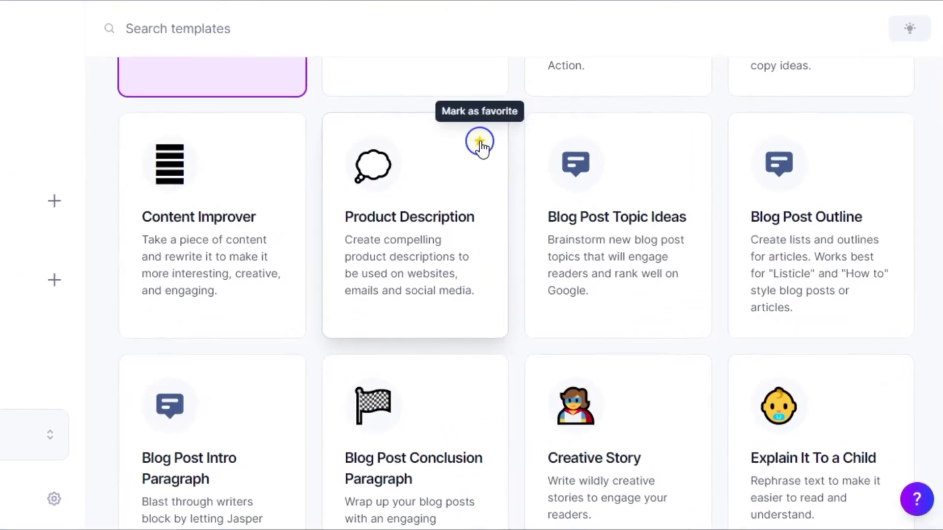
{"action": "left_click", "coordinate": [479, 143]}
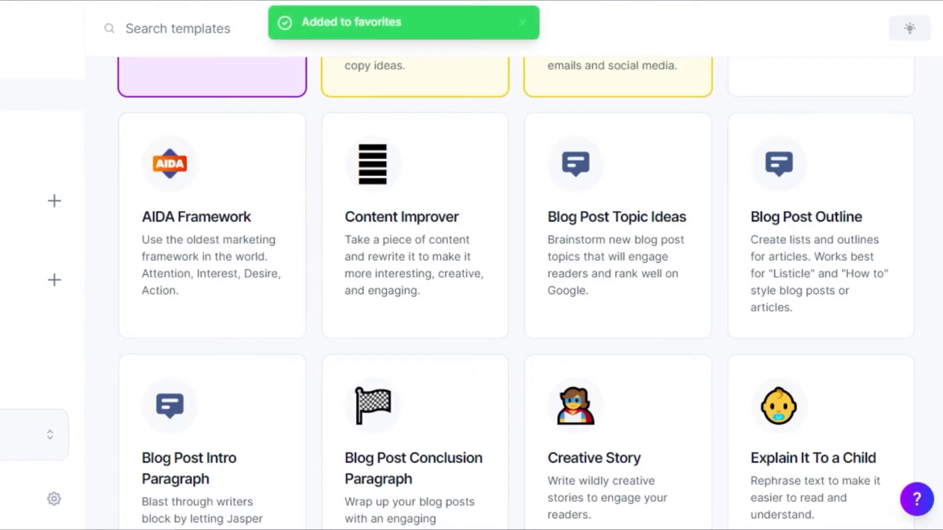
{"action": "left_click", "coordinate": [4, 101]}
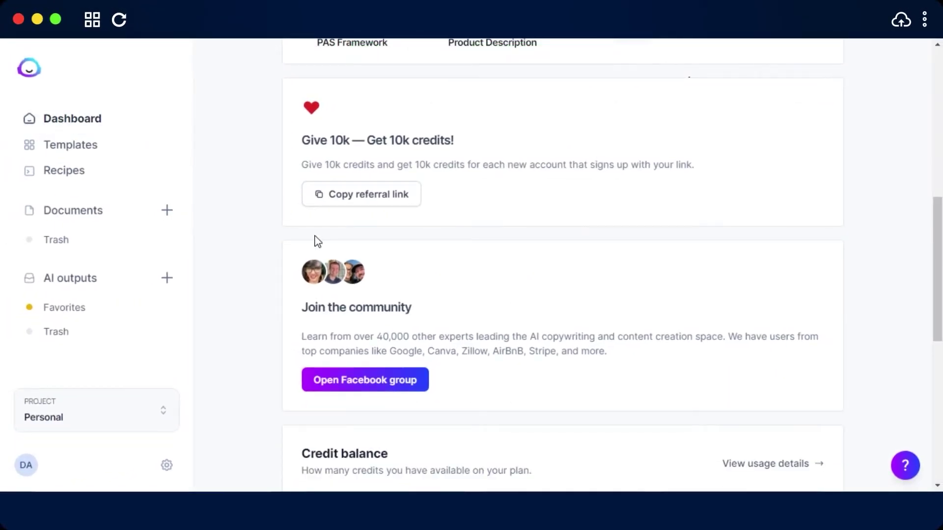
{"action": "scroll", "coordinate": [869, 252], "scroll_direction": "up", "scroll_amount": 5}
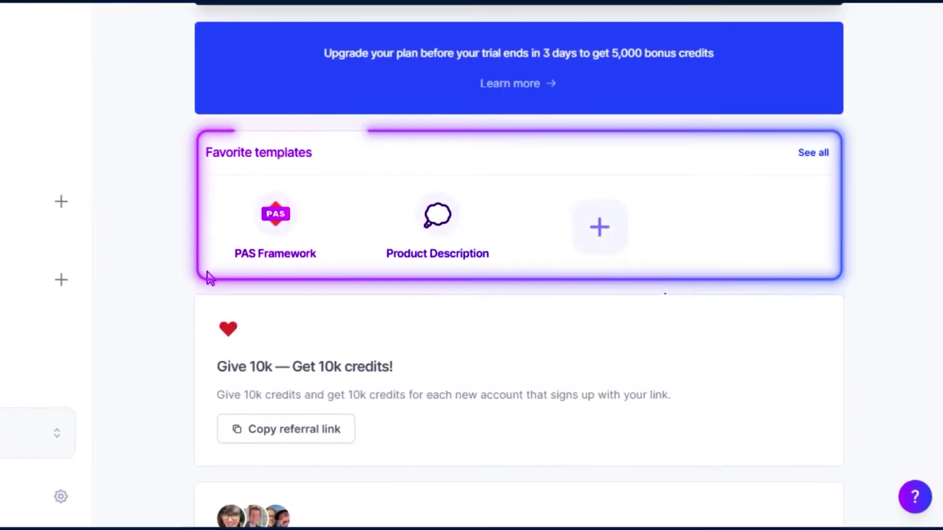
{"action": "scroll", "coordinate": [276, 337], "scroll_direction": "down", "scroll_amount": 5}
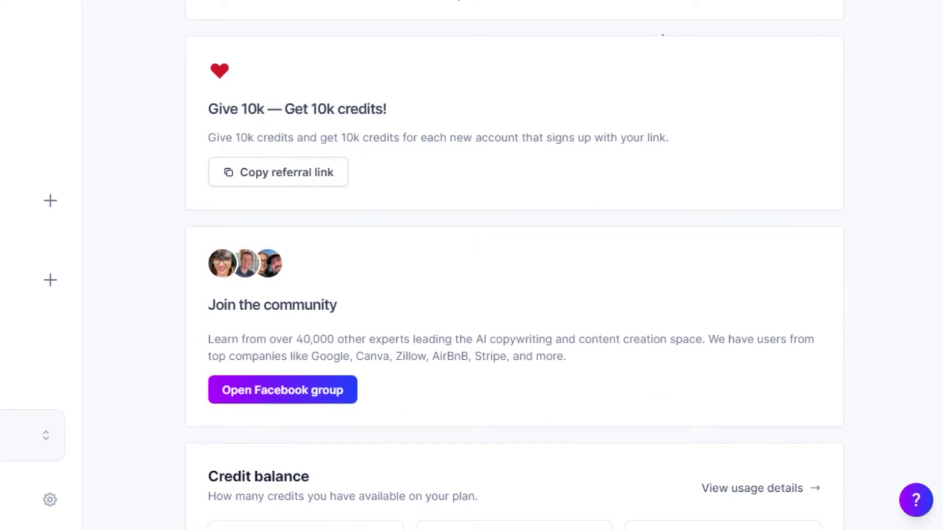
{"action": "scroll", "coordinate": [514, 265], "scroll_direction": "down", "scroll_amount": 7}
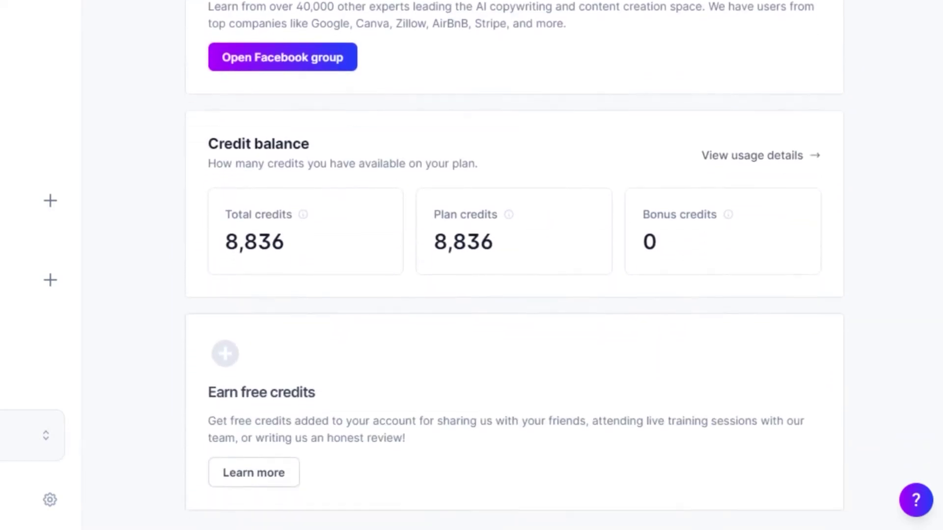
{"action": "scroll", "coordinate": [501, 315], "scroll_direction": "down", "scroll_amount": 3}
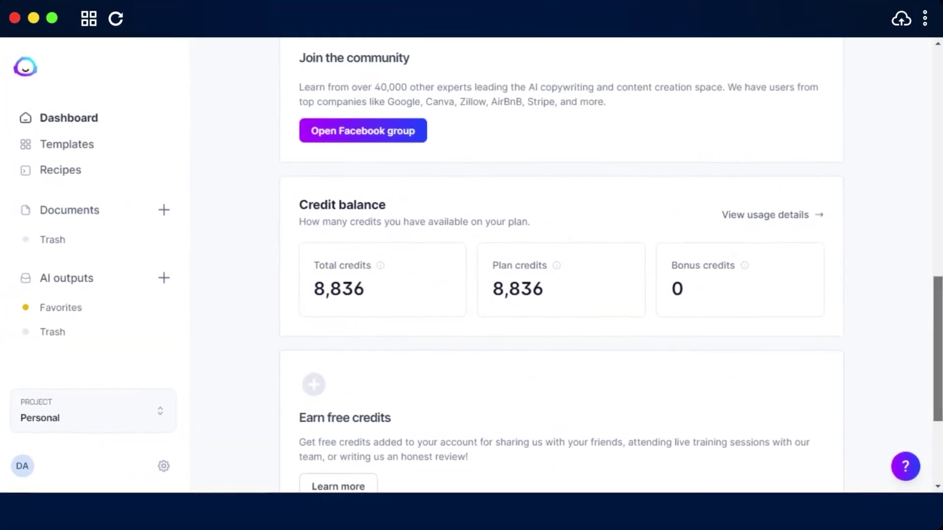
{"action": "scroll", "coordinate": [562, 265], "scroll_direction": "up", "scroll_amount": 12}
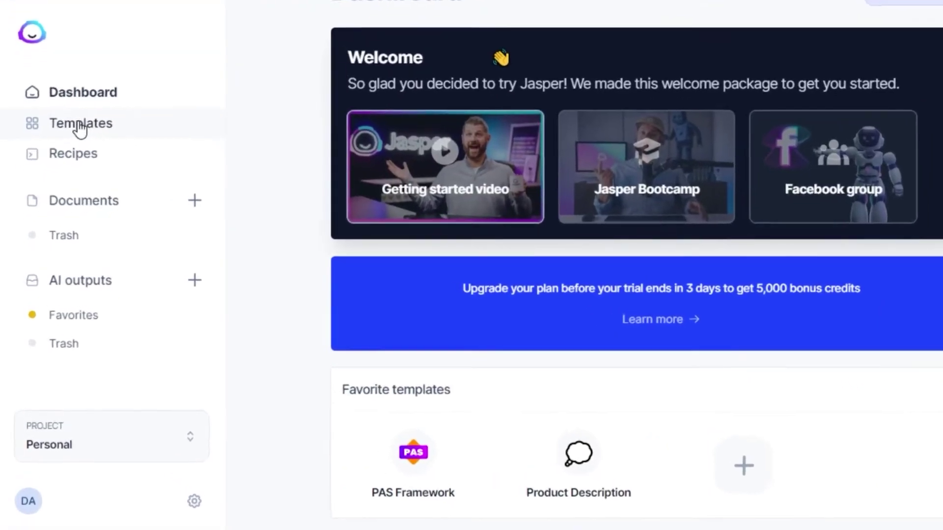
Step: Find the Blog Post Intro Paragraph card in Templates and open it
{"action": "left_click", "coordinate": [73, 141]}
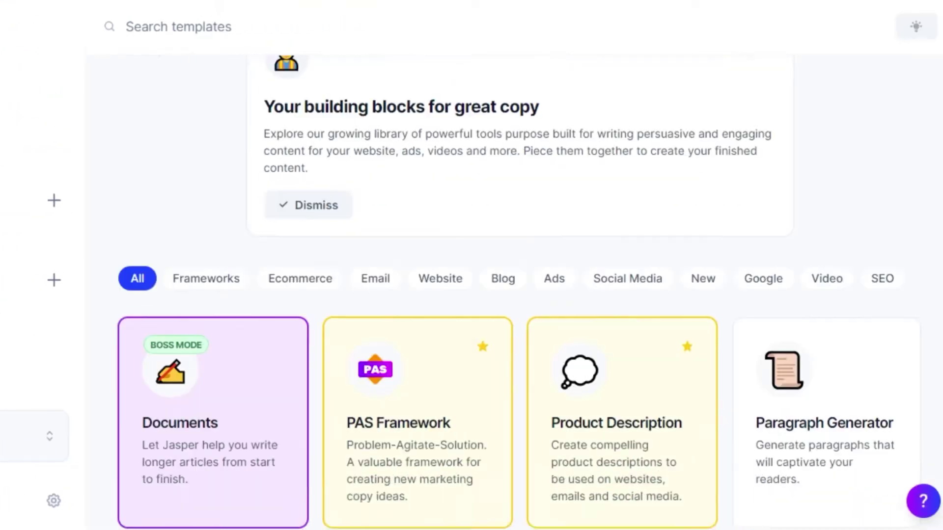
{"action": "scroll", "coordinate": [519, 294], "scroll_direction": "down", "scroll_amount": 15}
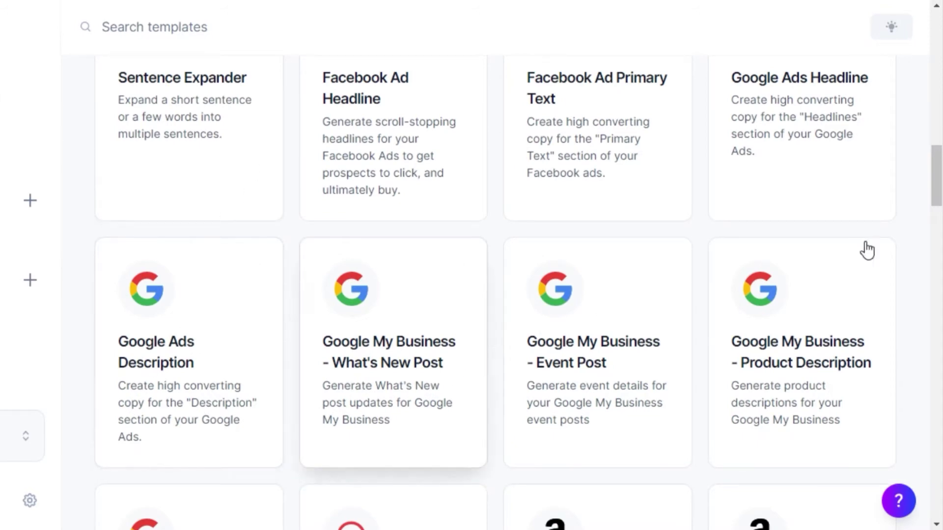
{"action": "scroll", "coordinate": [867, 250], "scroll_direction": "down", "scroll_amount": 5}
{"action": "scroll", "coordinate": [867, 251], "scroll_direction": "up", "scroll_amount": 10}
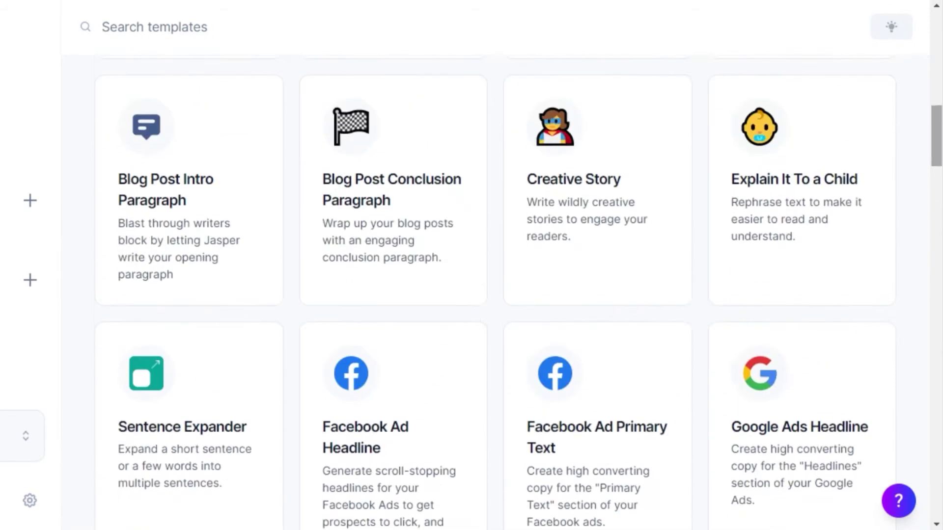
{"action": "scroll", "coordinate": [521, 293], "scroll_direction": "down", "scroll_amount": 2}
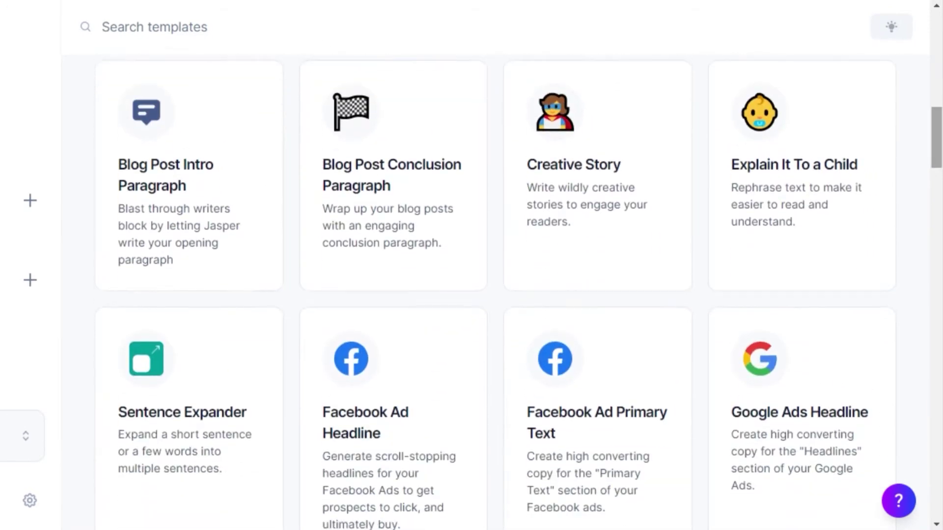
{"action": "left_click", "coordinate": [192, 160]}
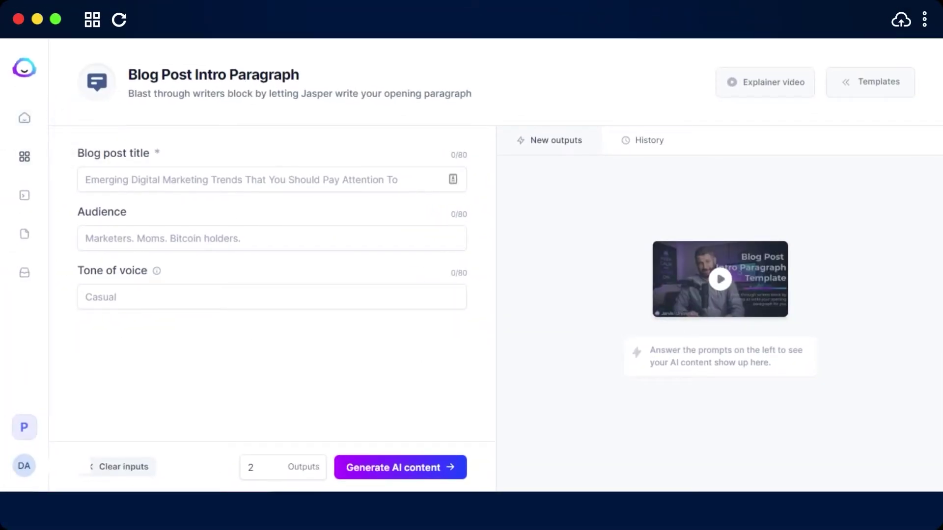
Step: Leave the template, browse the featured recipes, and start a new blank recipe
{"action": "left_click", "coordinate": [24, 156]}
{"action": "left_click", "coordinate": [79, 172]}
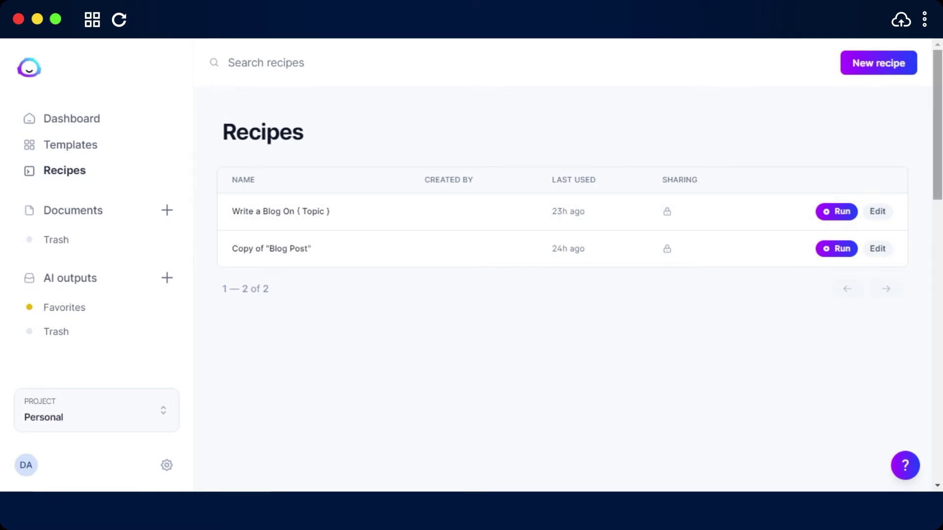
{"action": "scroll", "coordinate": [565, 315], "scroll_direction": "down", "scroll_amount": 5}
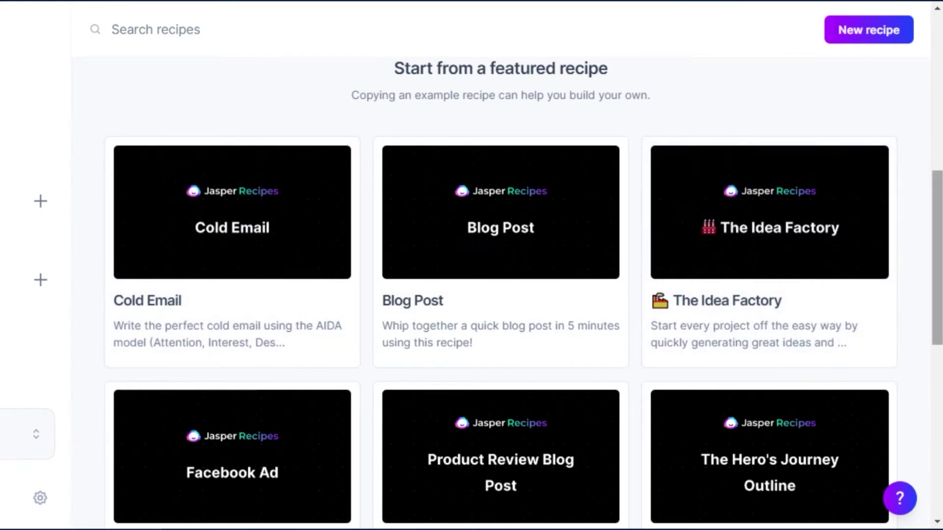
{"action": "scroll", "coordinate": [500, 280], "scroll_direction": "down", "scroll_amount": 8}
{"action": "scroll", "coordinate": [500, 280], "scroll_direction": "up", "scroll_amount": 12}
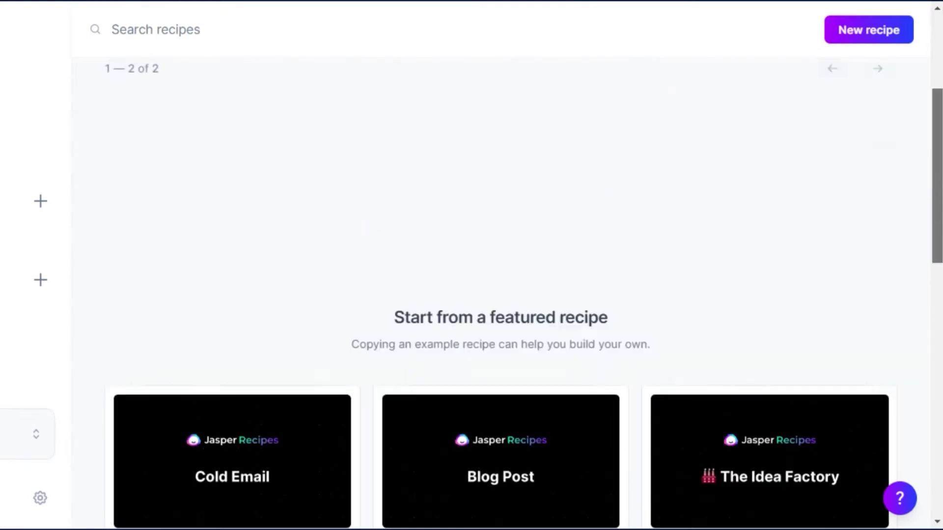
{"action": "scroll", "coordinate": [500, 280], "scroll_direction": "up", "scroll_amount": 5}
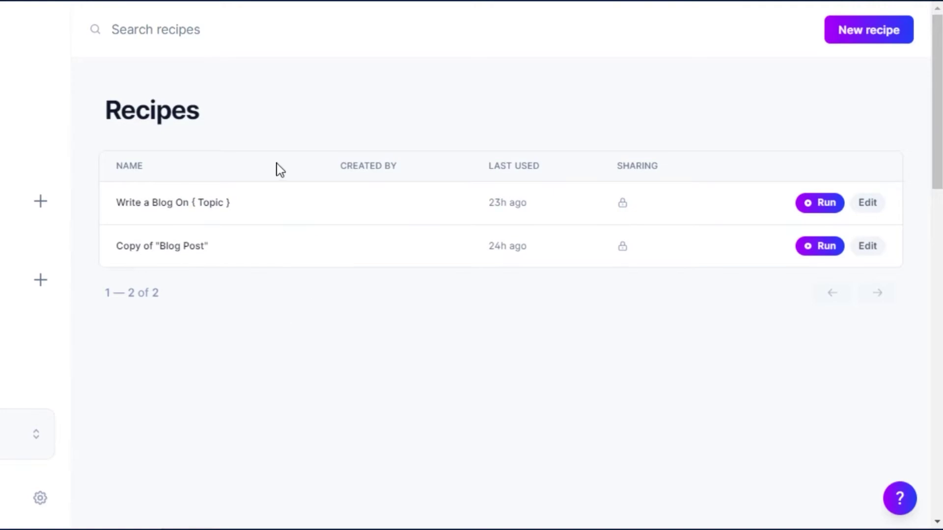
{"action": "left_click", "coordinate": [860, 31]}
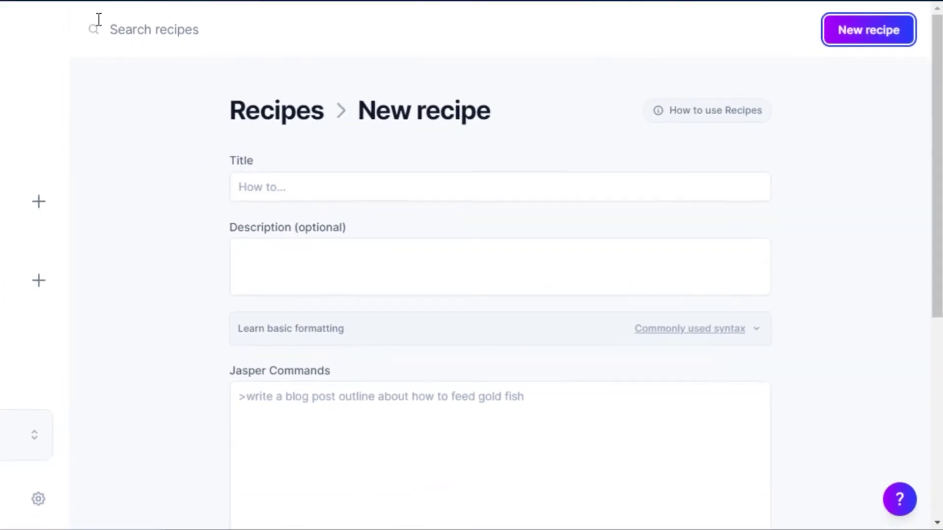
Step: Leave the recipe form via Recipes and switch to the Documents list
{"action": "left_click", "coordinate": [25, 167]}
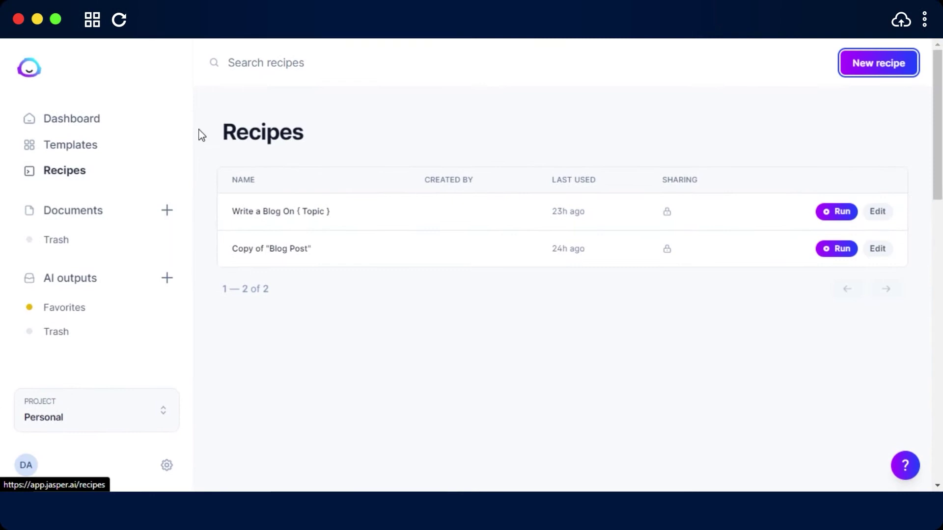
{"action": "left_click", "coordinate": [104, 220]}
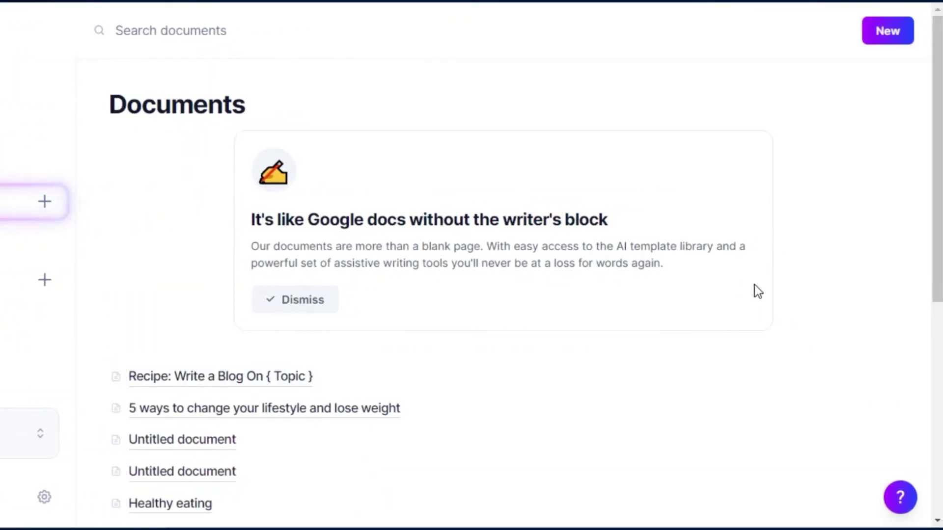
{"action": "scroll", "coordinate": [898, 295], "scroll_direction": "down", "scroll_amount": 8}
{"action": "scroll", "coordinate": [651, 85], "scroll_direction": "up", "scroll_amount": 8}
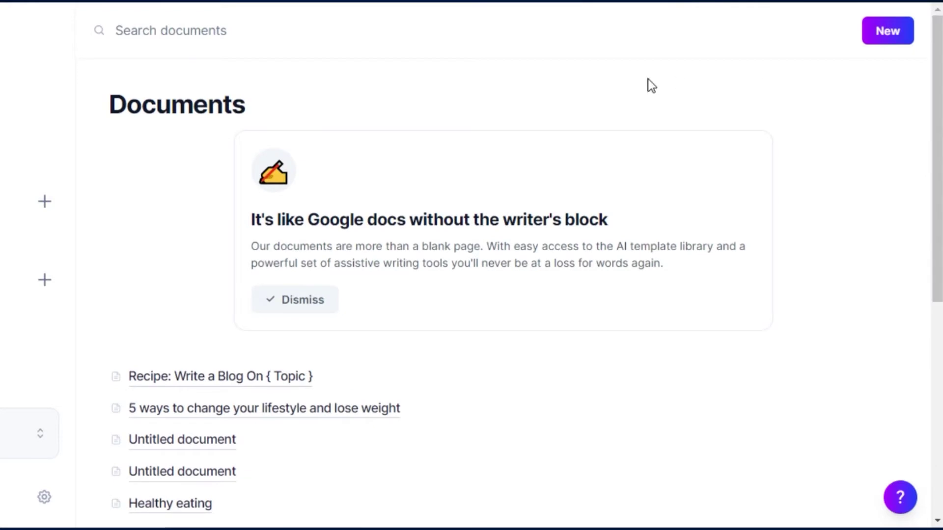
Step: Create a new blank Untitled document and look over its settings panel
{"action": "left_click", "coordinate": [886, 33]}
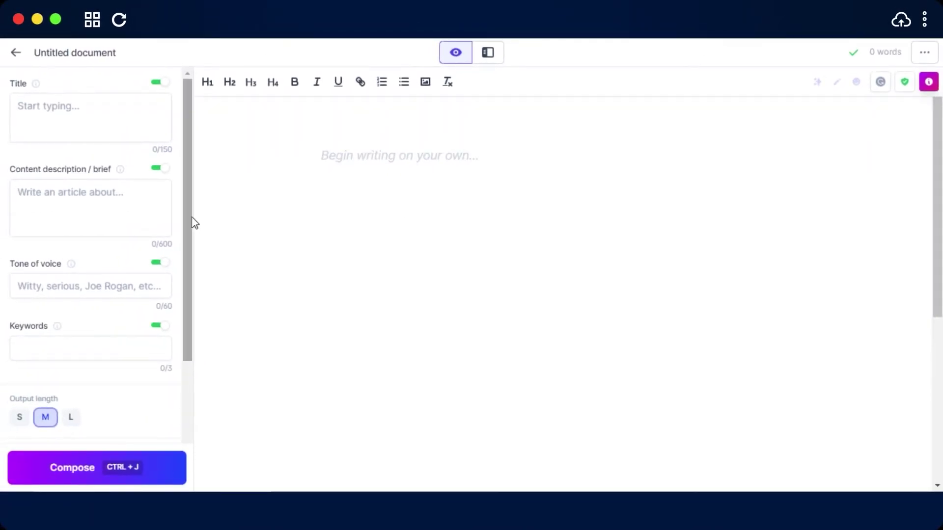
{"action": "scroll", "coordinate": [189, 226], "scroll_direction": "down", "scroll_amount": 3}
{"action": "scroll", "coordinate": [192, 240], "scroll_direction": "up", "scroll_amount": 3}
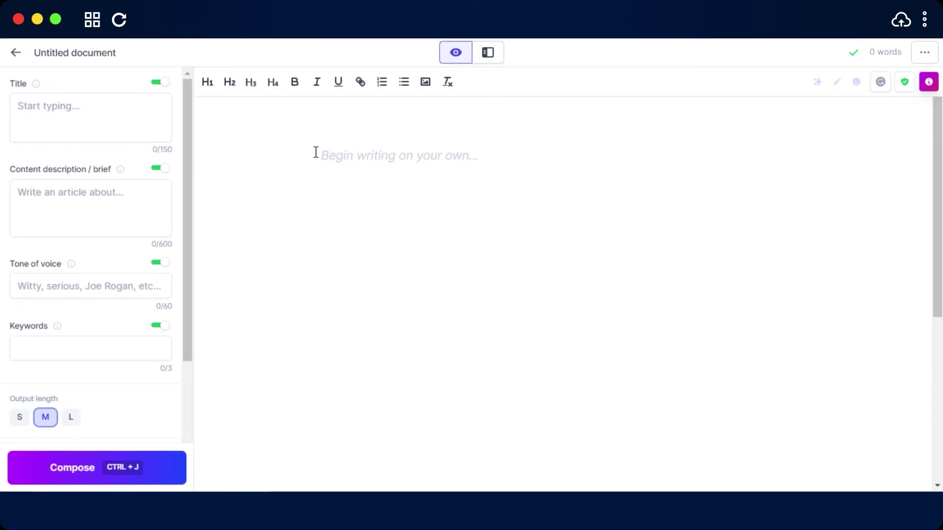
Step: Move between the Documents list and its Trash, ending on the empty Trash page
{"action": "left_click", "coordinate": [16, 53]}
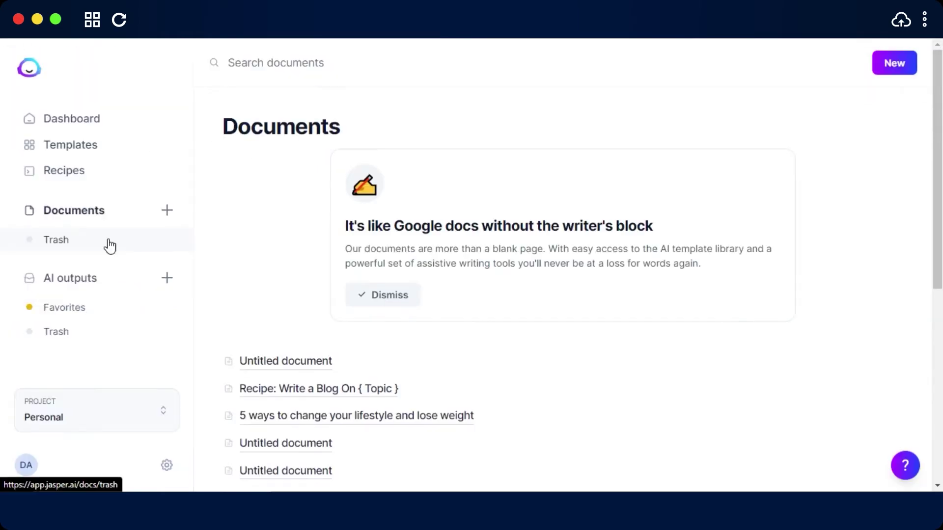
{"action": "left_click", "coordinate": [58, 245]}
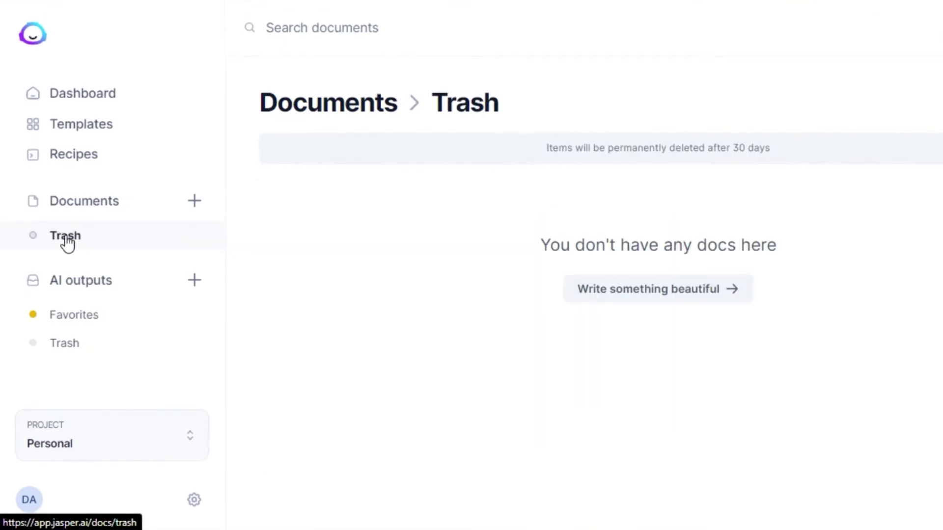
{"action": "left_click", "coordinate": [102, 213]}
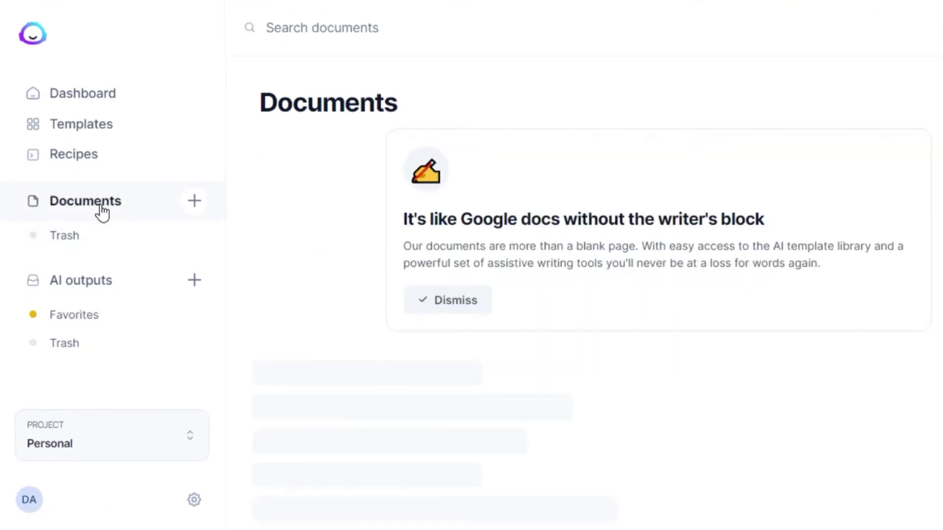
{"action": "left_click", "coordinate": [106, 248]}
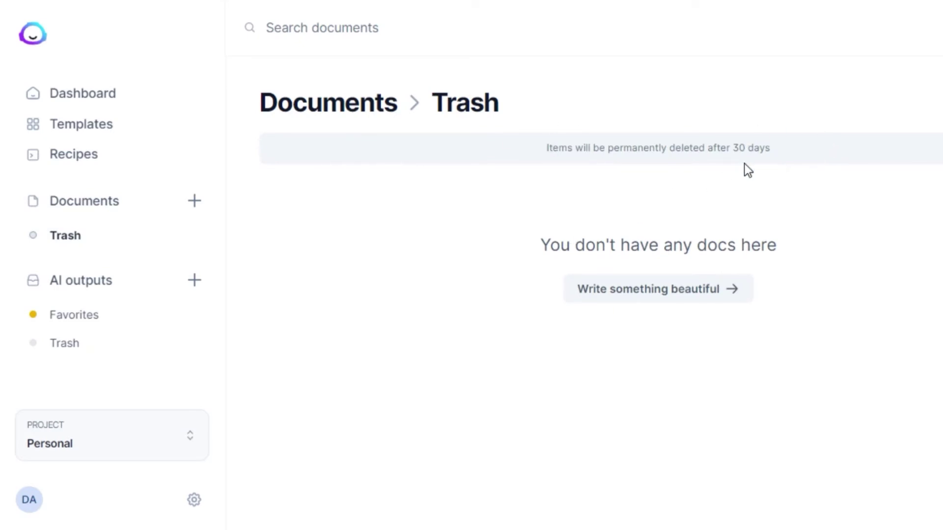
Step: Open AI outputs and scroll through the saved generations, 1–12 of 23
{"action": "left_click", "coordinate": [103, 283]}
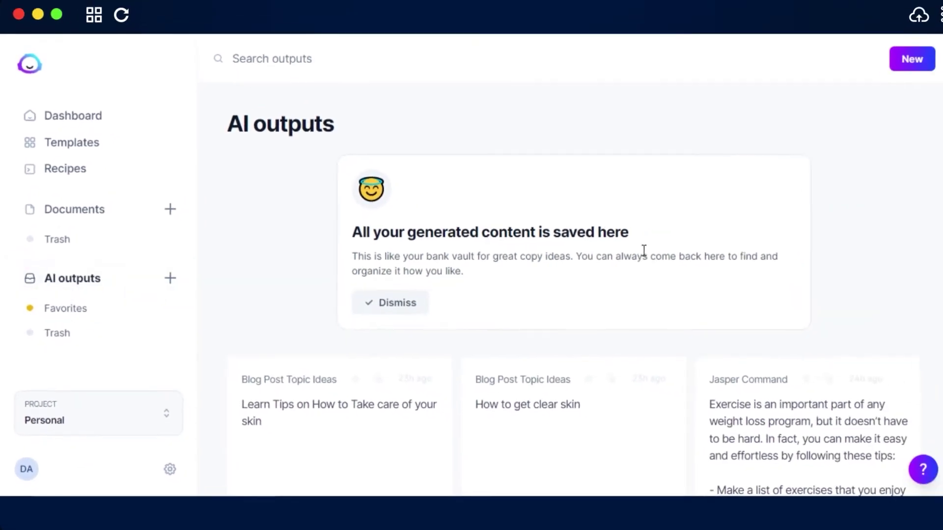
{"action": "scroll", "coordinate": [562, 294], "scroll_direction": "down", "scroll_amount": 10}
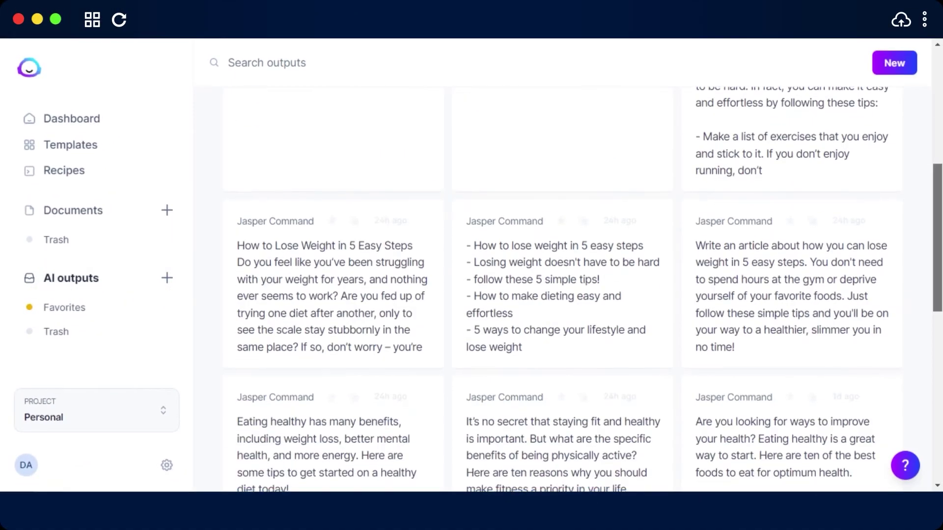
{"action": "scroll", "coordinate": [562, 295], "scroll_direction": "up", "scroll_amount": 6}
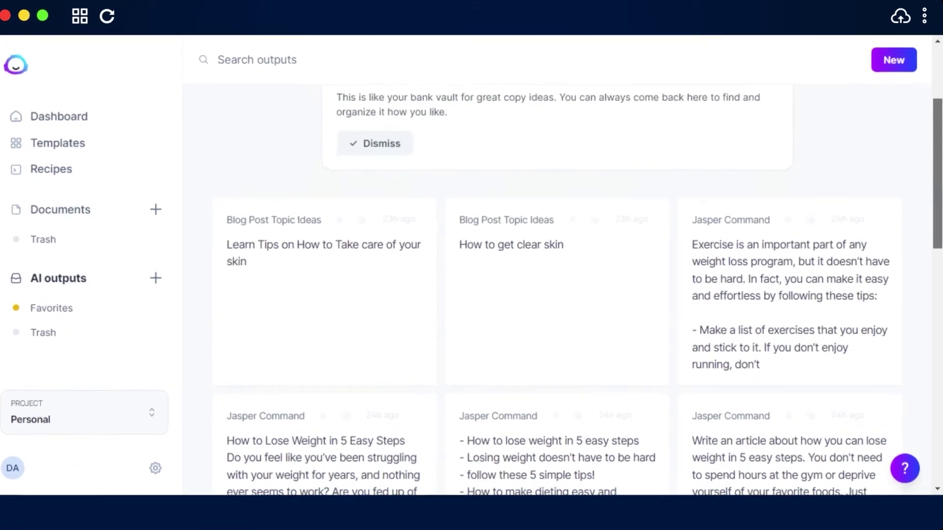
{"action": "scroll", "coordinate": [496, 295], "scroll_direction": "down", "scroll_amount": 8}
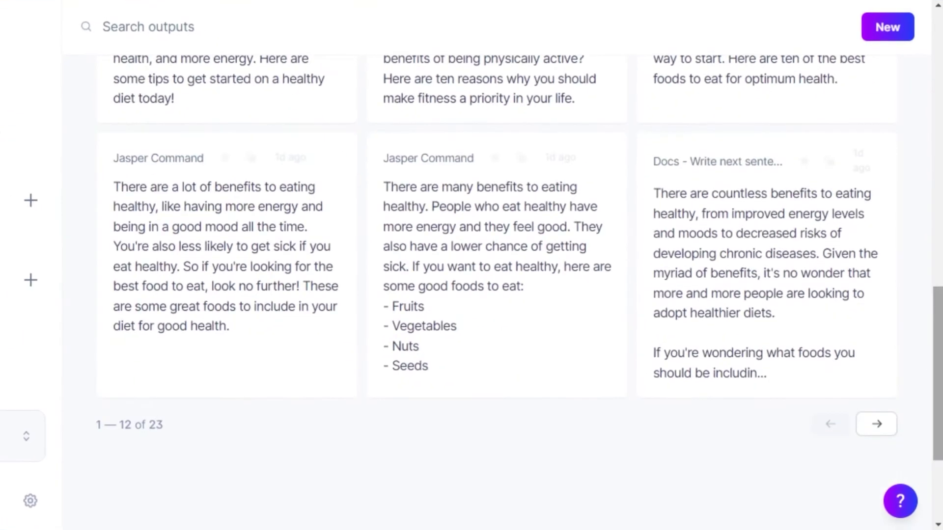
{"action": "scroll", "coordinate": [496, 295], "scroll_direction": "up", "scroll_amount": 6}
{"action": "scroll", "coordinate": [496, 295], "scroll_direction": "up", "scroll_amount": 7}
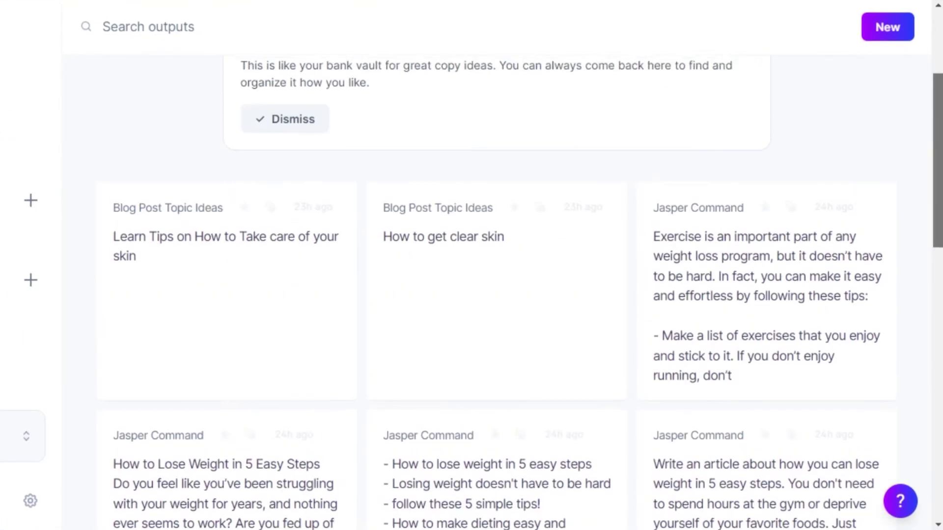
{"action": "scroll", "coordinate": [496, 295], "scroll_direction": "down", "scroll_amount": 5}
{"action": "scroll", "coordinate": [496, 294], "scroll_direction": "down", "scroll_amount": 6}
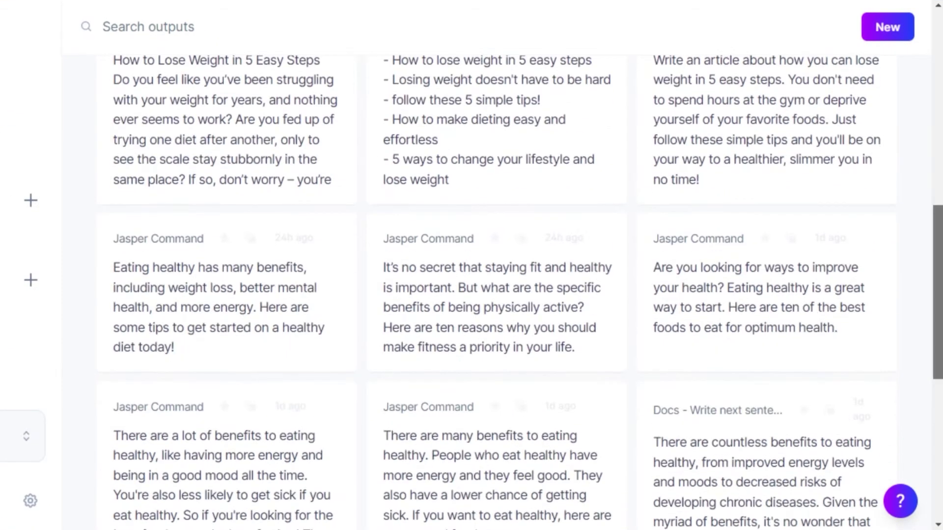
{"action": "scroll", "coordinate": [496, 295], "scroll_direction": "up", "scroll_amount": 4}
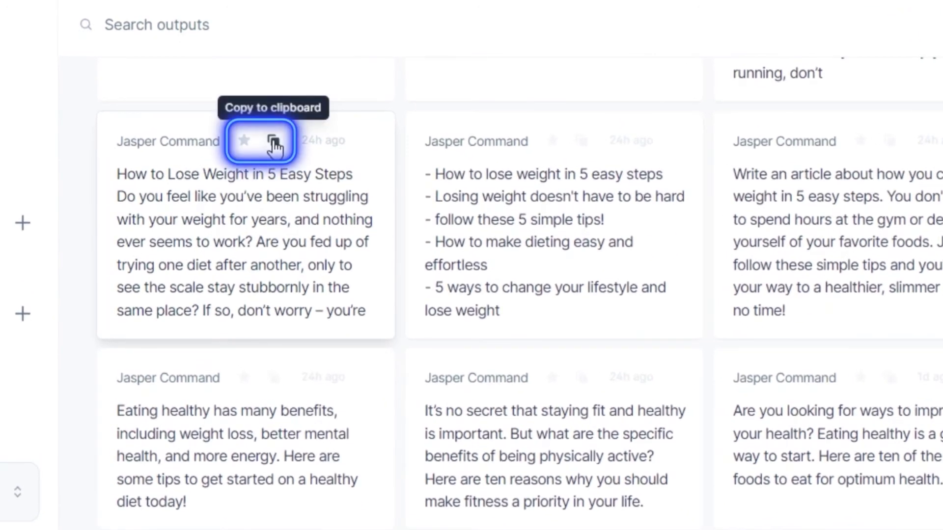
Step: Star both weight-loss Jasper Command outputs, check Favorites, then return to AI outputs
{"action": "left_click", "coordinate": [273, 143]}
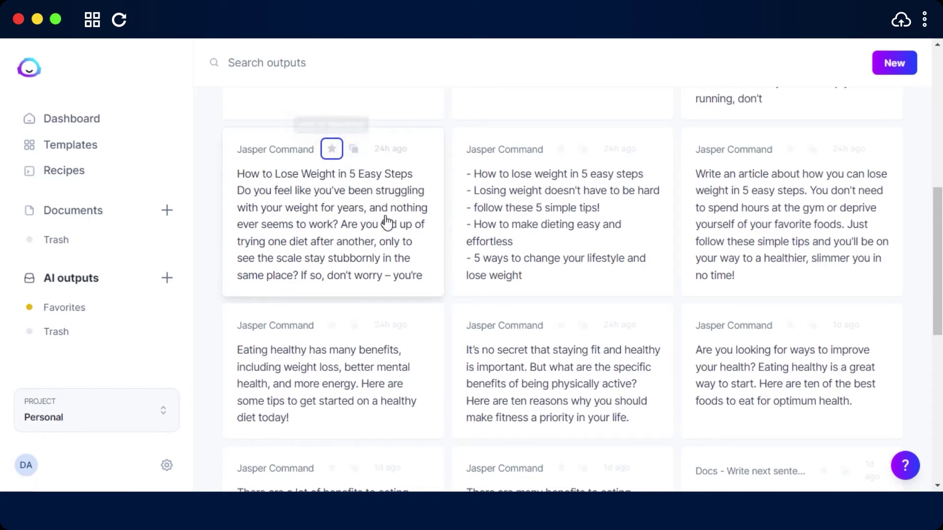
{"action": "left_click", "coordinate": [565, 152]}
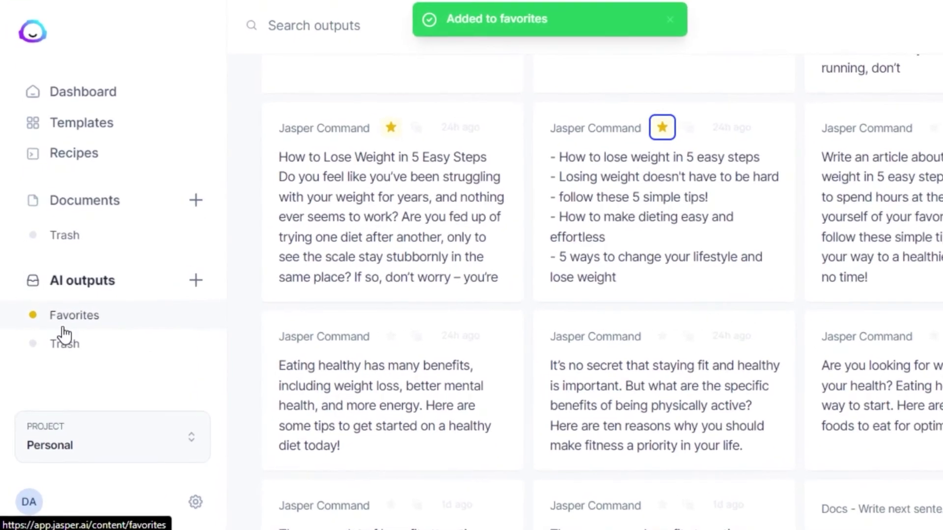
{"action": "left_click", "coordinate": [53, 309]}
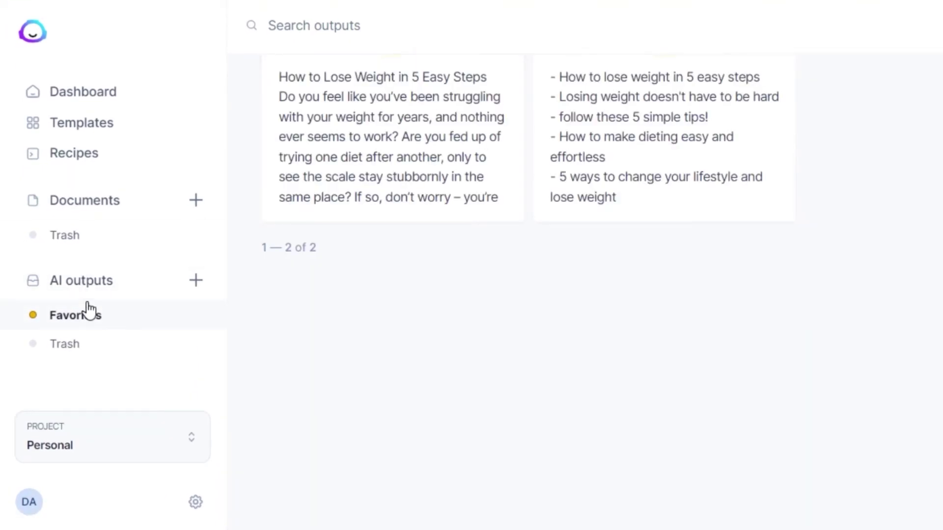
{"action": "left_click", "coordinate": [81, 280]}
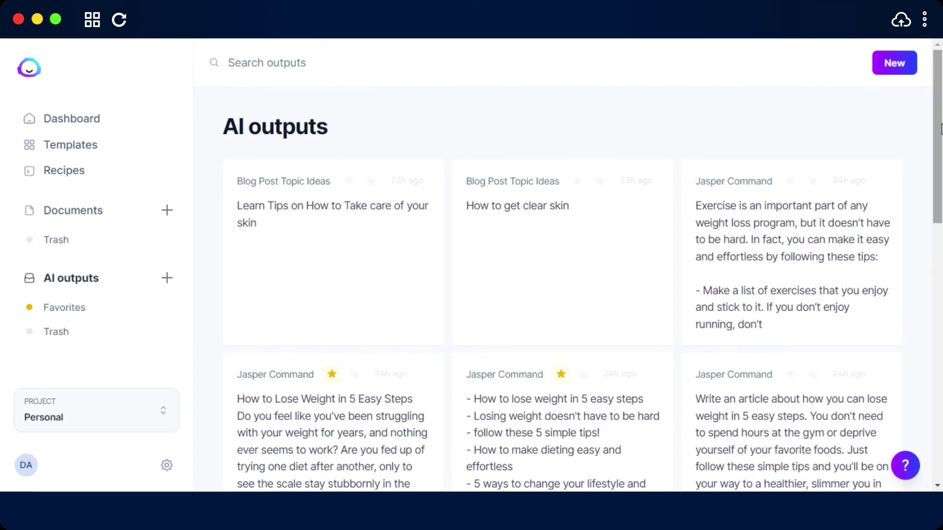
Step: Drag-select the top row of AI output cards, extending it to the first card
{"action": "scroll", "coordinate": [941, 128], "scroll_direction": "down", "scroll_amount": 3}
{"action": "scroll", "coordinate": [941, 129], "scroll_direction": "up", "scroll_amount": 2}
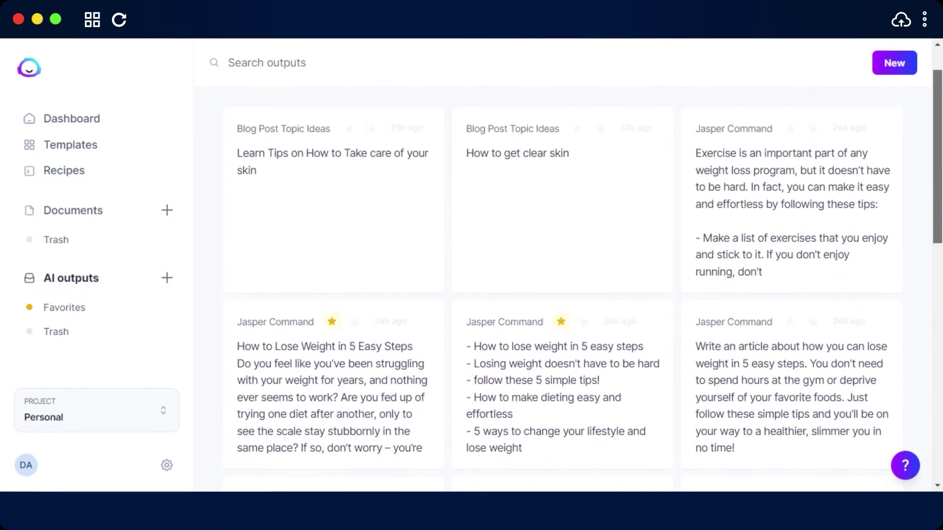
{"action": "scroll", "coordinate": [563, 290], "scroll_direction": "up", "scroll_amount": 1}
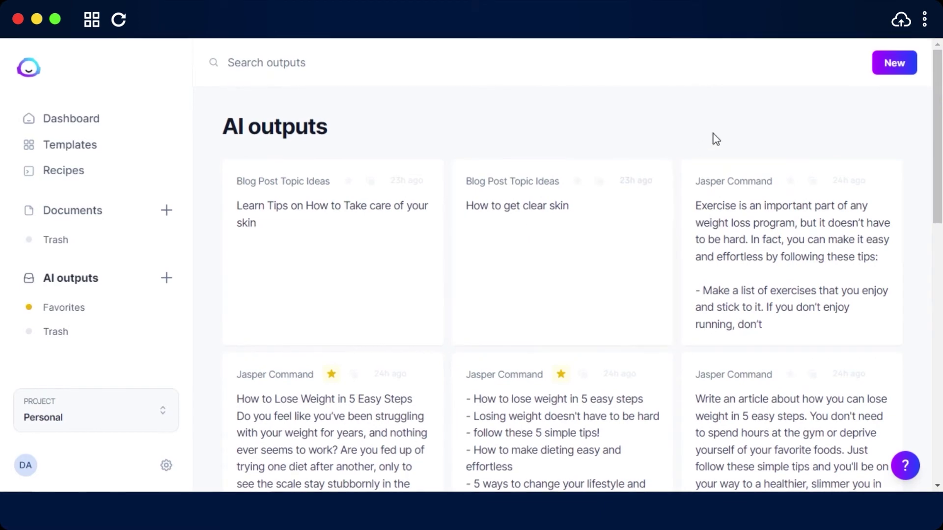
{"action": "left_click_drag", "start_coordinate": [743, 132], "coordinate": [643, 228]}
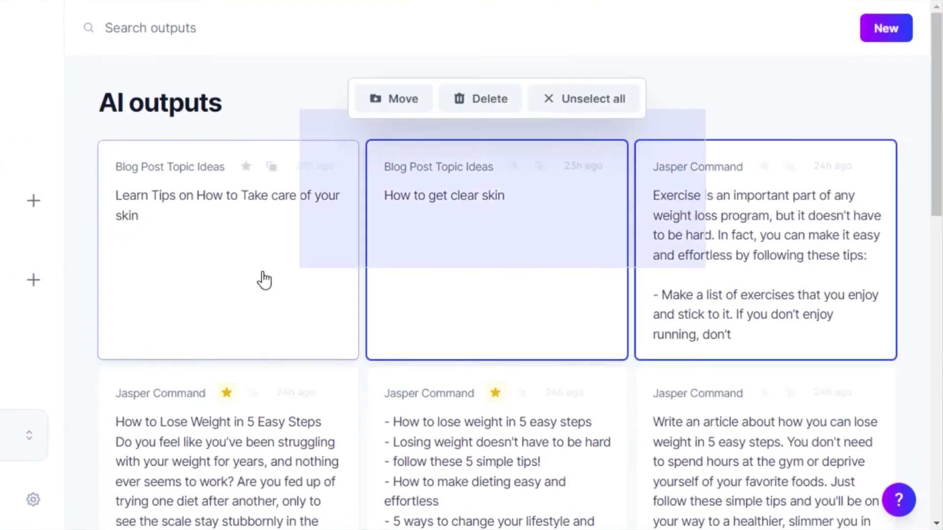
{"action": "left_click_drag", "start_coordinate": [264, 280], "coordinate": [228, 280]}
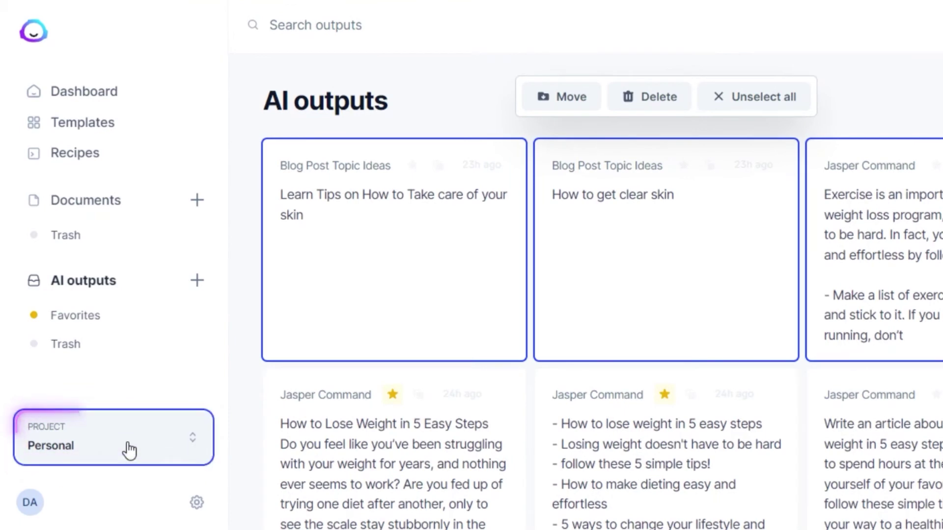
Step: Add a new project named 'Work' from the project switcher
{"action": "left_click", "coordinate": [129, 449]}
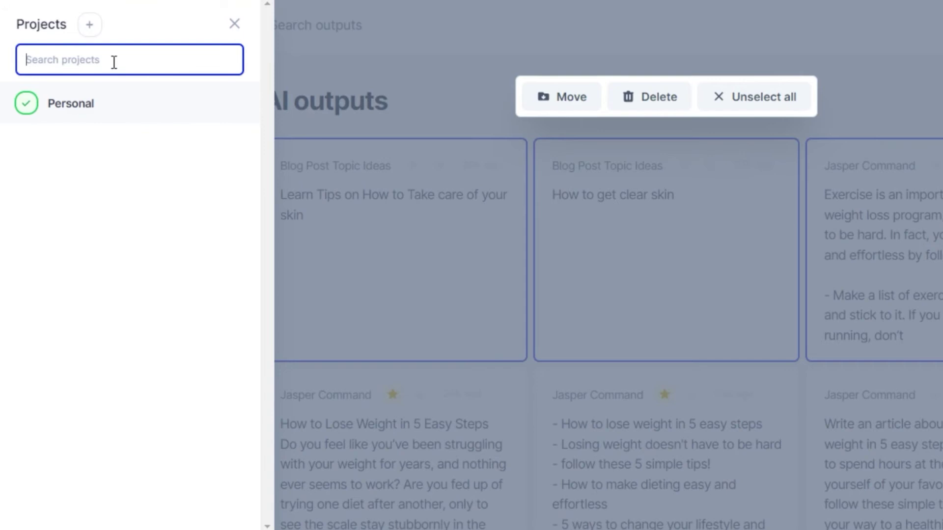
{"action": "left_click", "coordinate": [90, 25]}
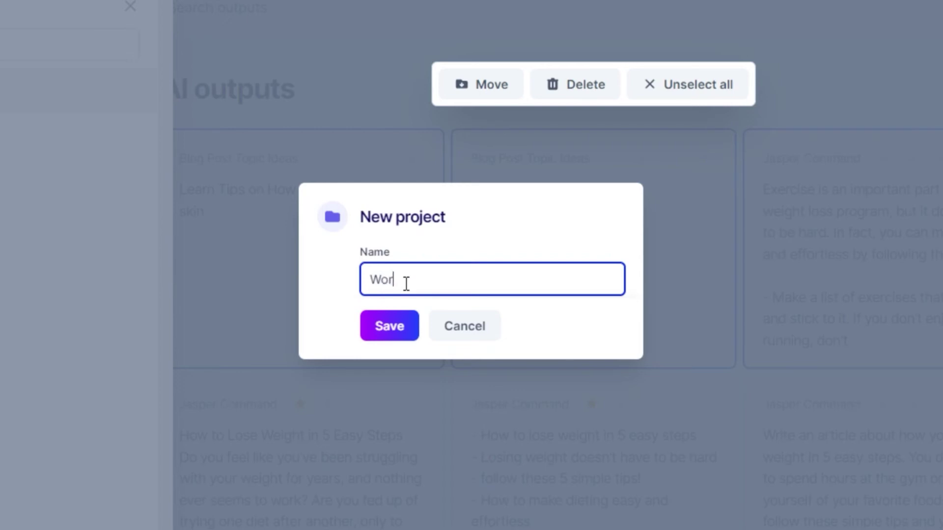
{"action": "key", "text": "Return"}
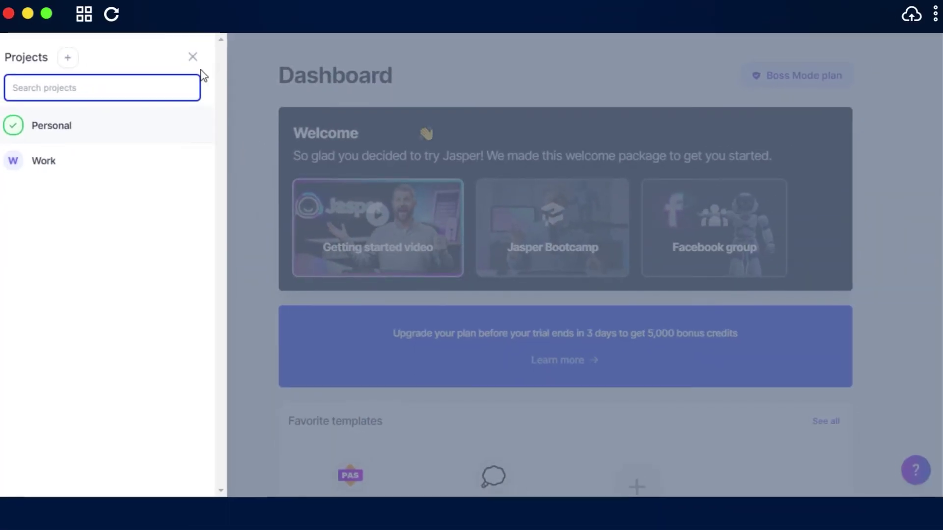